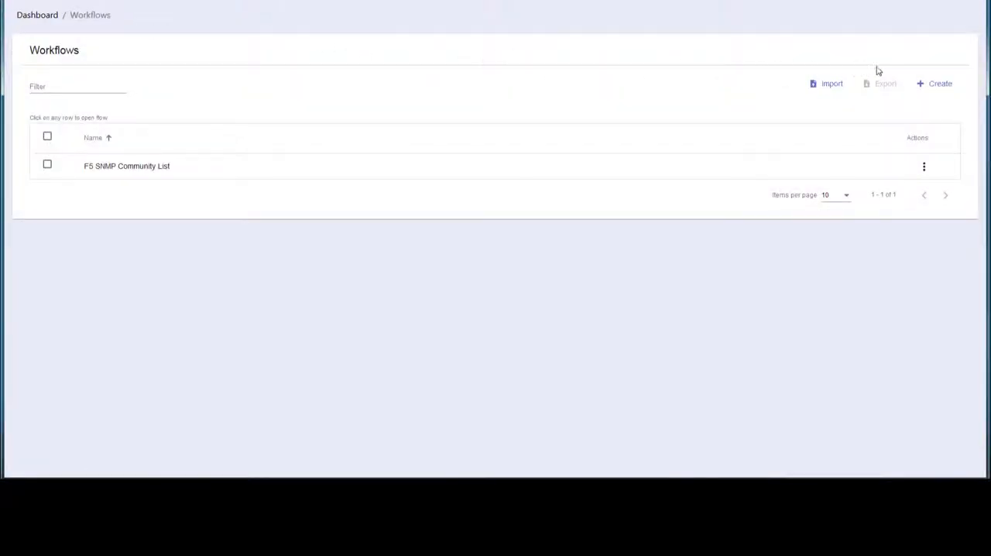
- Create a new workflow named "F5 Change Community String"
{"action": "left_click", "coordinate": [942, 87]}
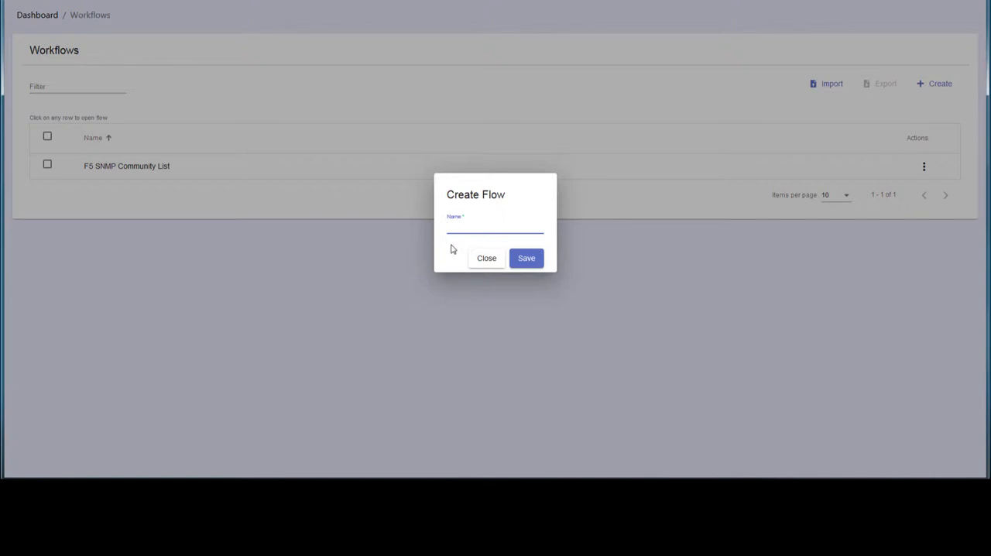
{"action": "type", "text": "F5 "}
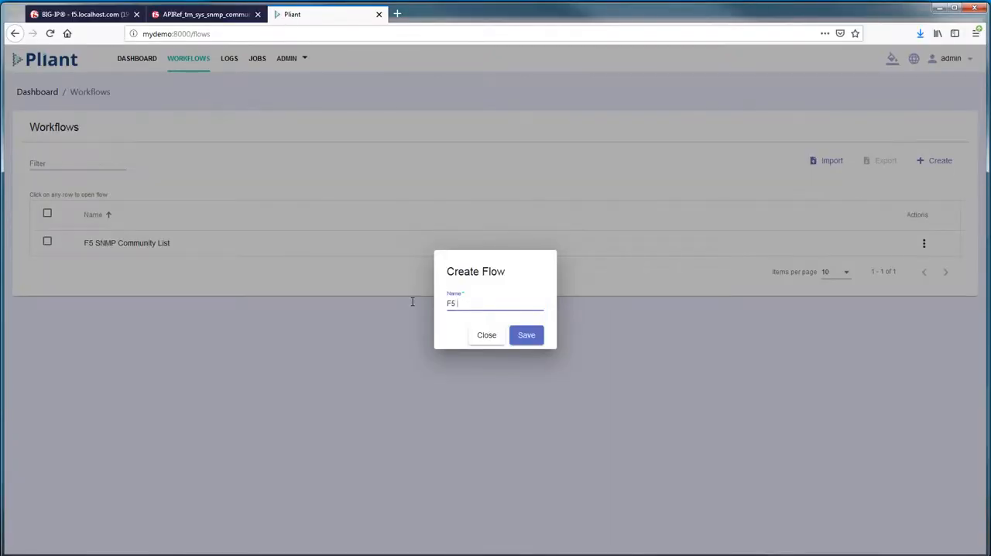
{"action": "type", "text": "Change Community String"}
{"action": "left_click", "coordinate": [524, 336]}
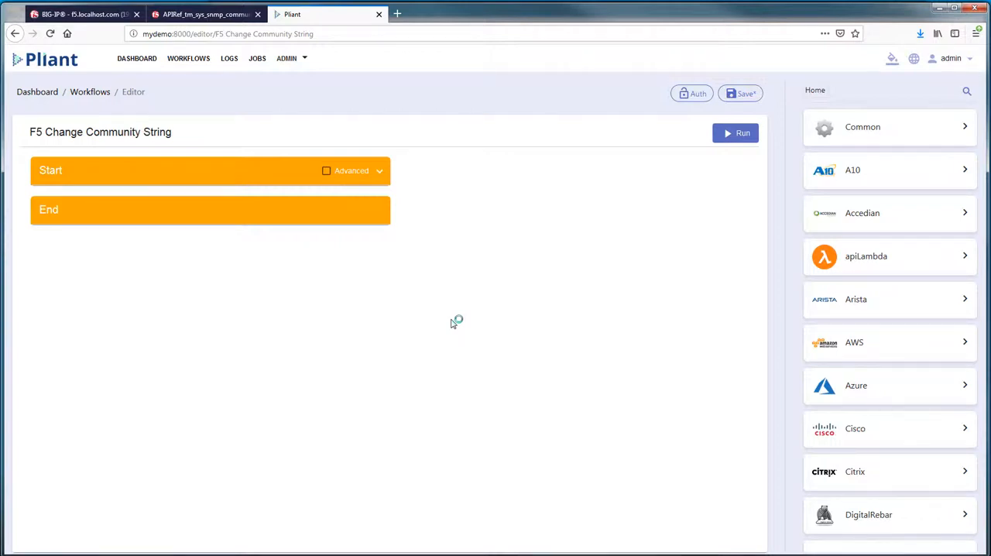
- Find the f5 sys action put_snmp_communities by searching for "put snmp" and place it between Start and End
{"action": "scroll", "coordinate": [882, 429], "scroll_direction": "down", "scroll_amount": 5}
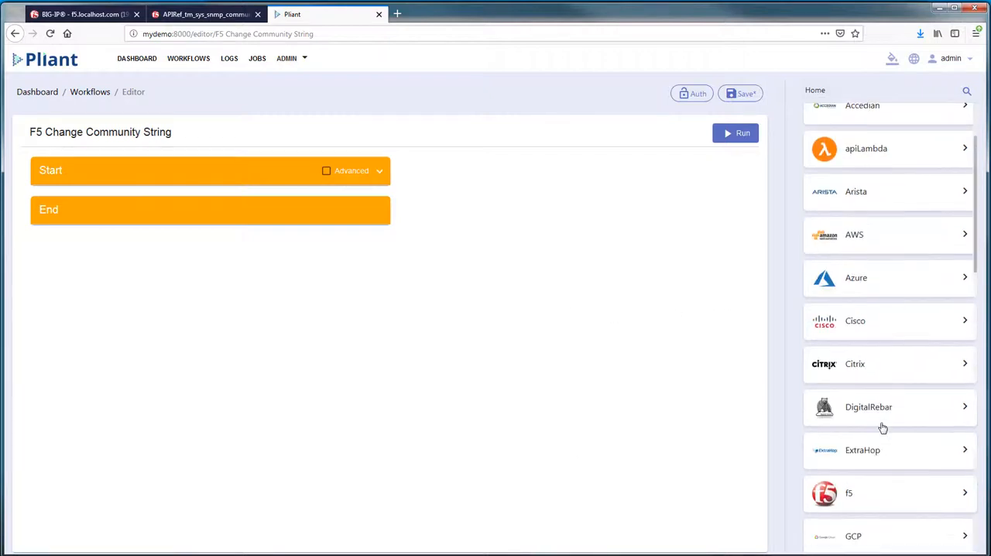
{"action": "left_click", "coordinate": [878, 420]}
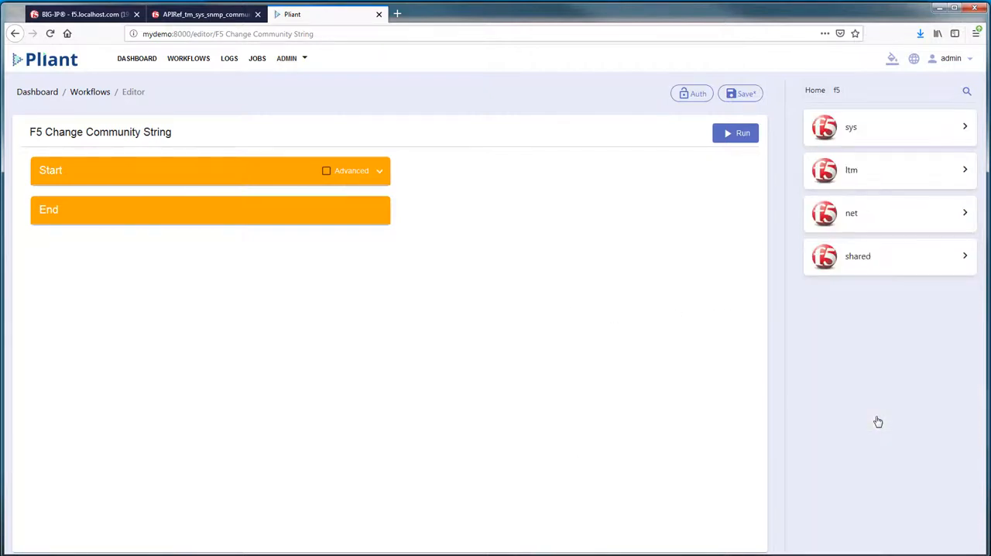
{"action": "left_click", "coordinate": [862, 136]}
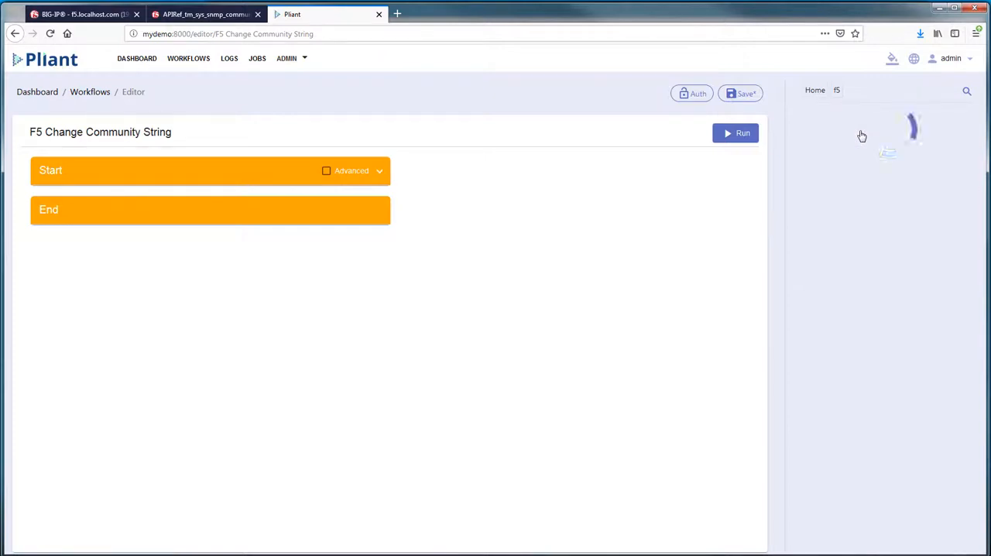
{"action": "left_click", "coordinate": [782, 99]}
{"action": "type", "text": "put snmp"}
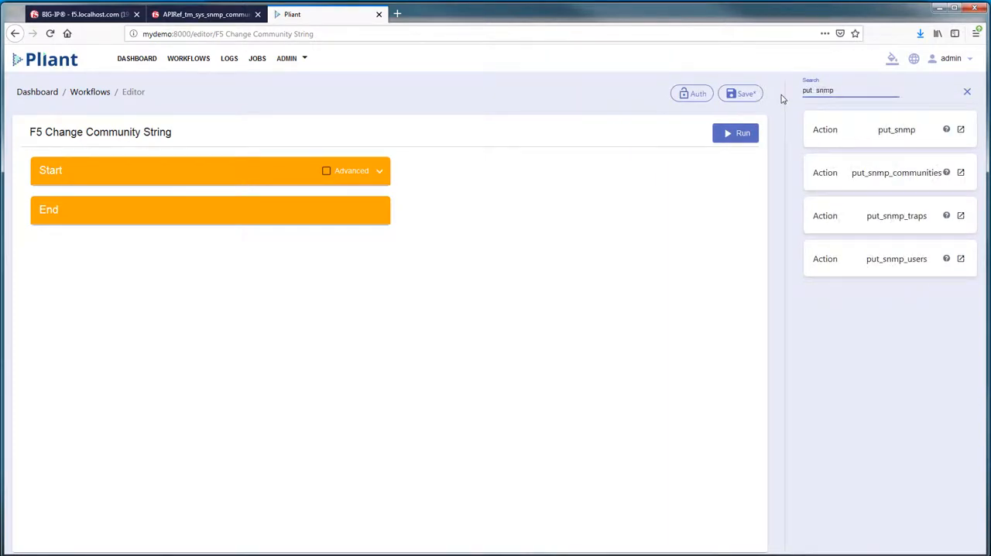
{"action": "left_click_drag", "start_coordinate": [833, 172], "coordinate": [147, 203]}
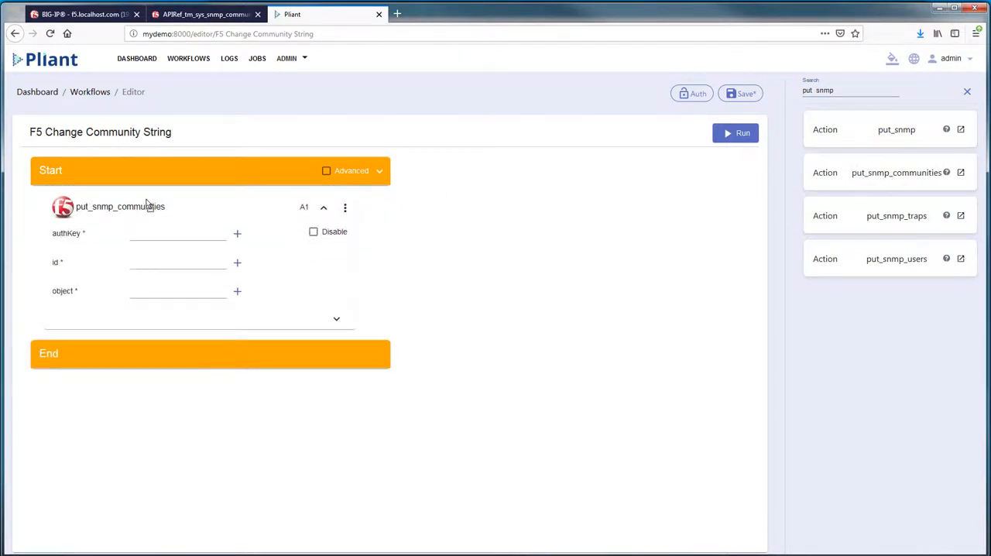
- Set the put_snmp_communities action's authKey to admin/BigIP and its id to "iPliant2_1"
{"action": "left_click", "coordinate": [220, 234]}
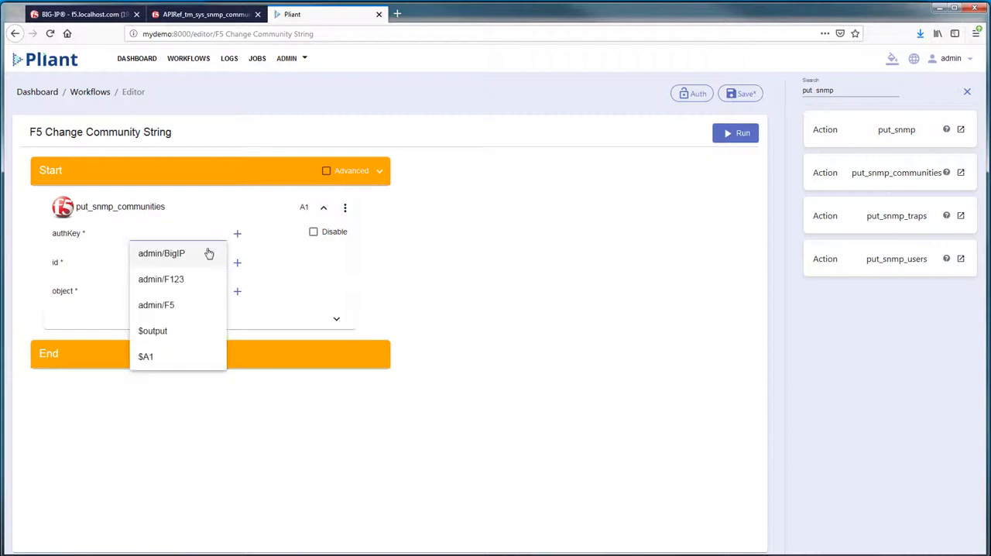
{"action": "left_click", "coordinate": [209, 253]}
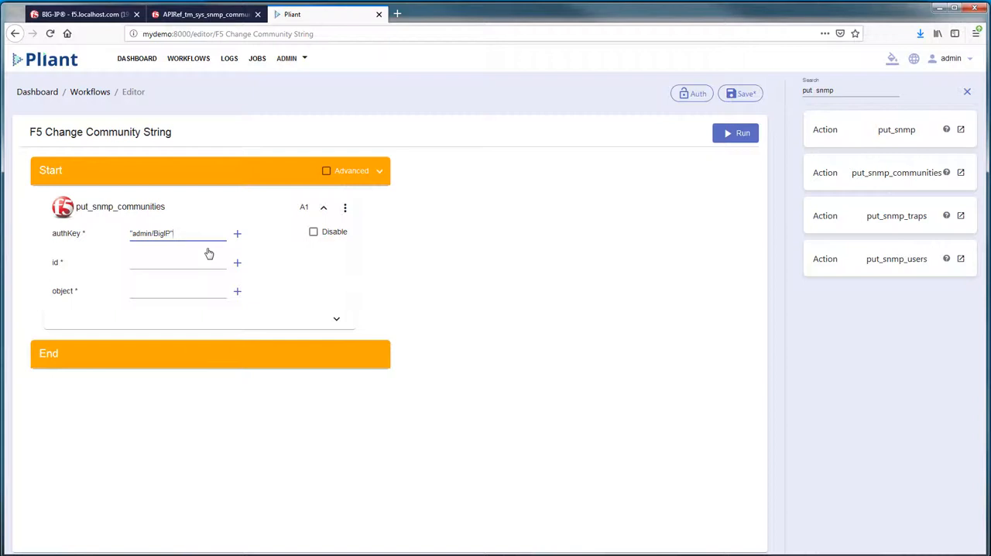
{"action": "left_click", "coordinate": [223, 263]}
{"action": "type", "text": "\"iPliant2_1\""}
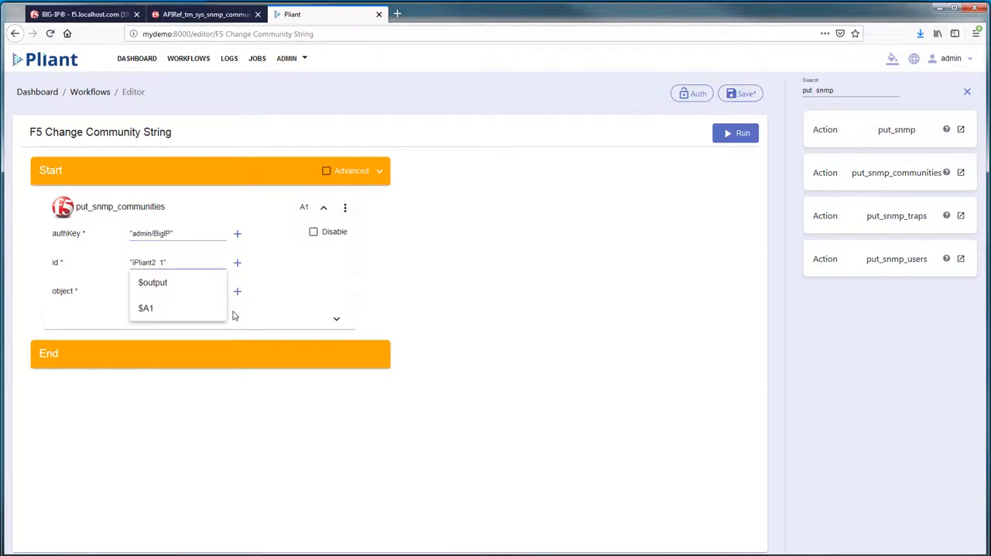
{"action": "left_click", "coordinate": [241, 315]}
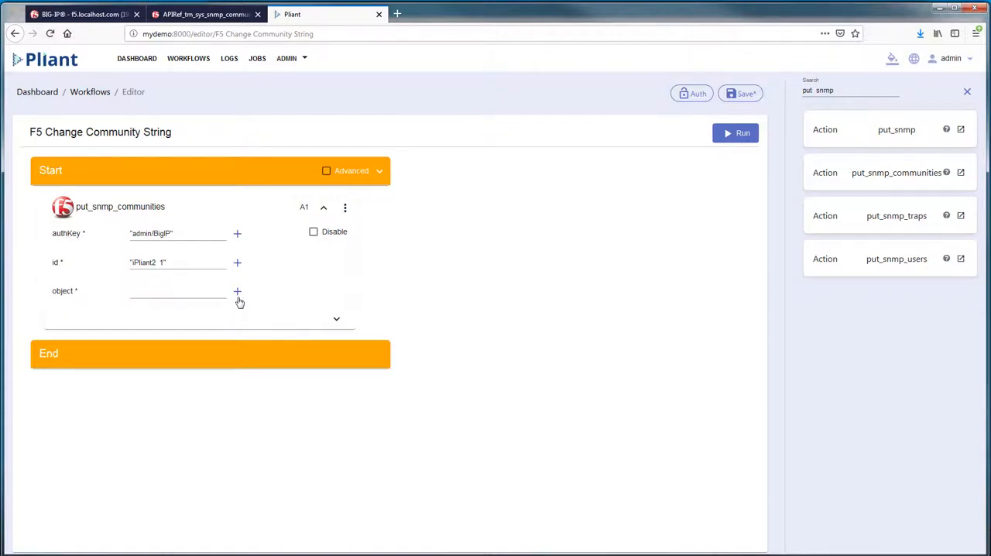
- Open the action's object variable for editing and set access to ro and communityName to CommString
{"action": "left_click", "coordinate": [237, 292]}
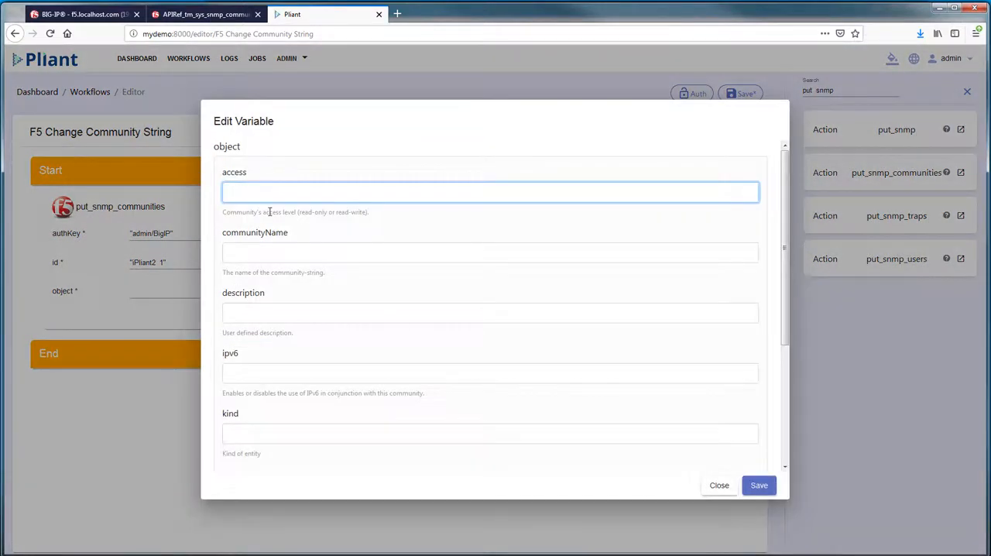
{"action": "type", "text": "ro"}
{"action": "left_click", "coordinate": [268, 253]}
{"action": "type", "text": "C"}
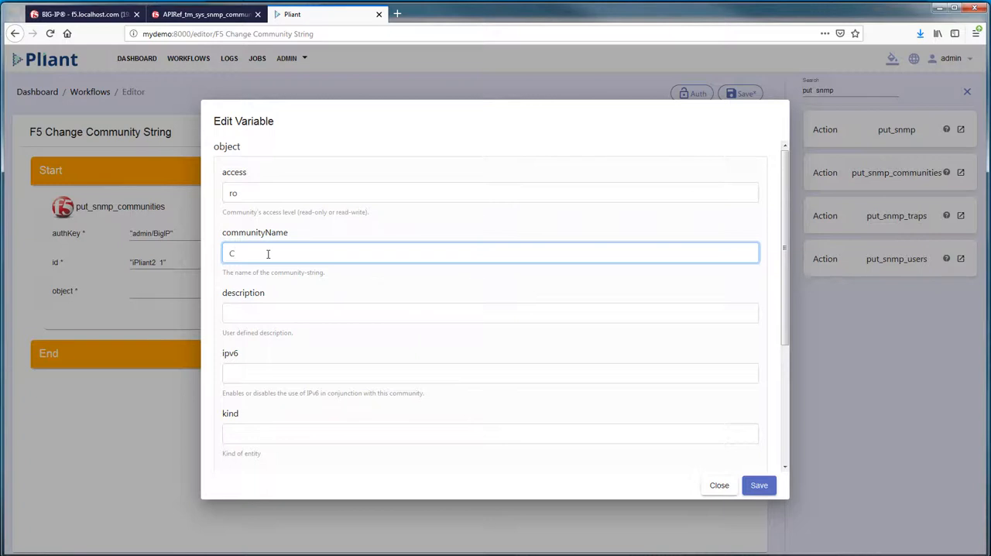
{"action": "type", "text": "omm"}
{"action": "type", "text": "String"}
- Set the object's description to "New Comm String on day 1" and ipv6 to disabled, and save the object and workflow
{"action": "left_click", "coordinate": [267, 313]}
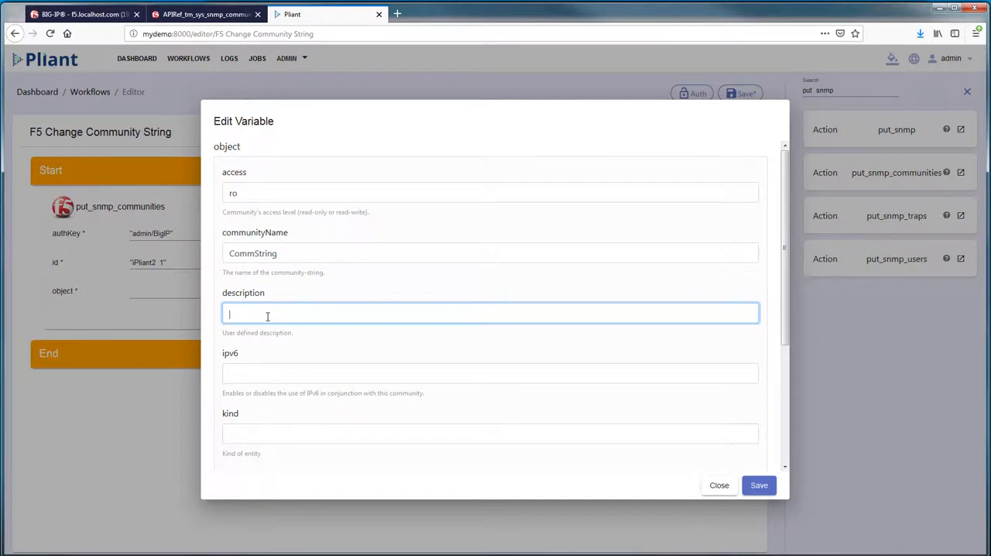
{"action": "type", "text": "New Comm String on day 1"}
{"action": "left_click", "coordinate": [269, 369]}
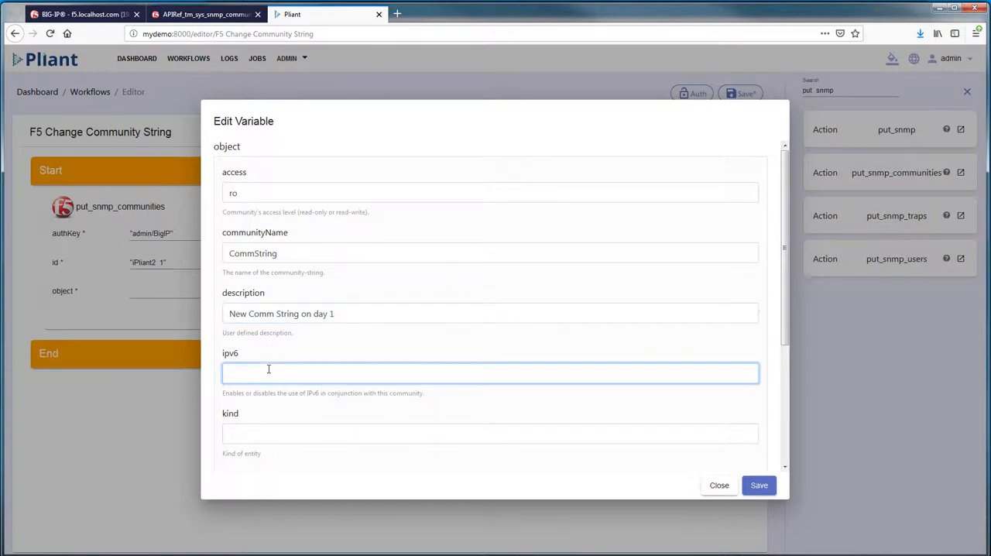
{"action": "type", "text": "disabled"}
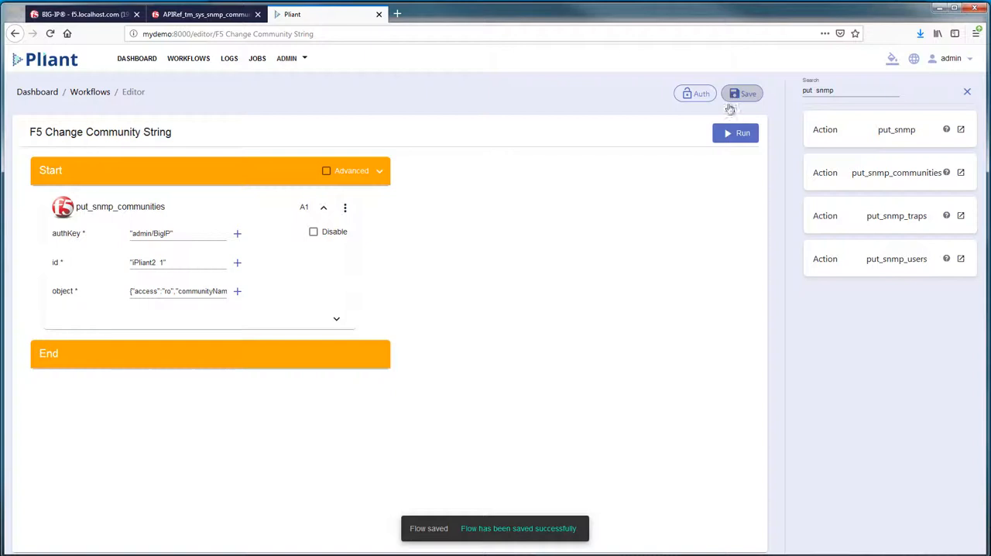
- Add a Common Assign action after put_snmp_communities that assigns $A1.result to the $output variable
{"action": "left_click_drag", "start_coordinate": [871, 482], "coordinate": [124, 348]}
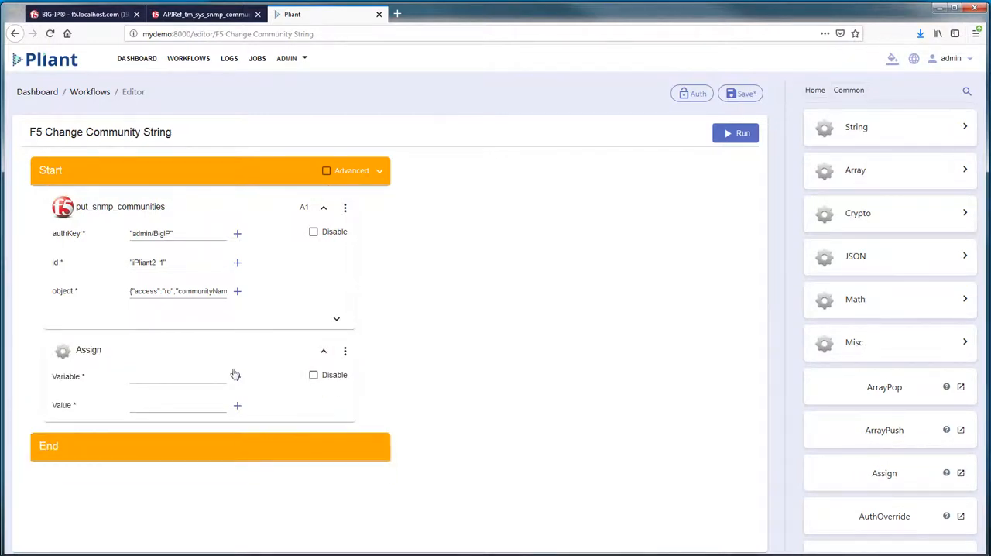
{"action": "left_click", "coordinate": [207, 378]}
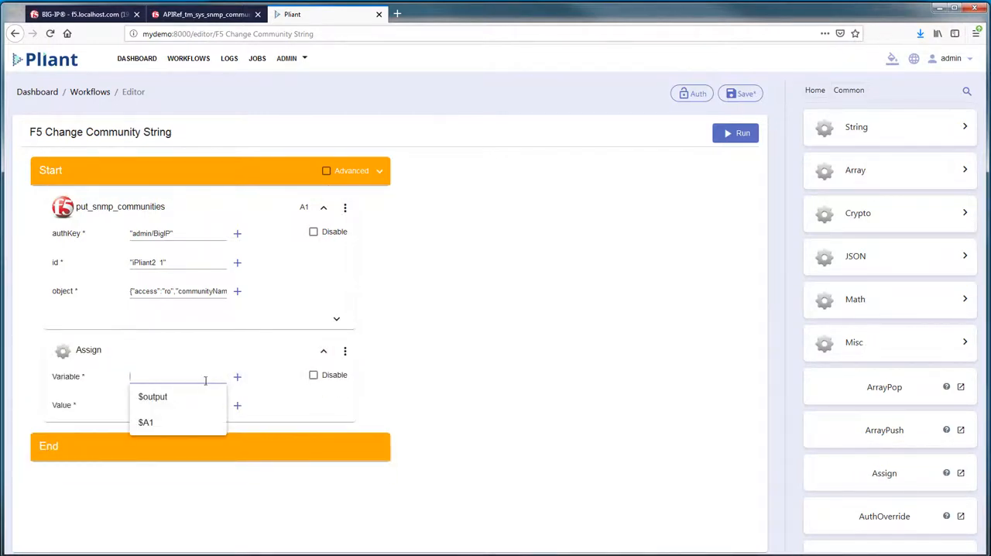
{"action": "left_click", "coordinate": [202, 397]}
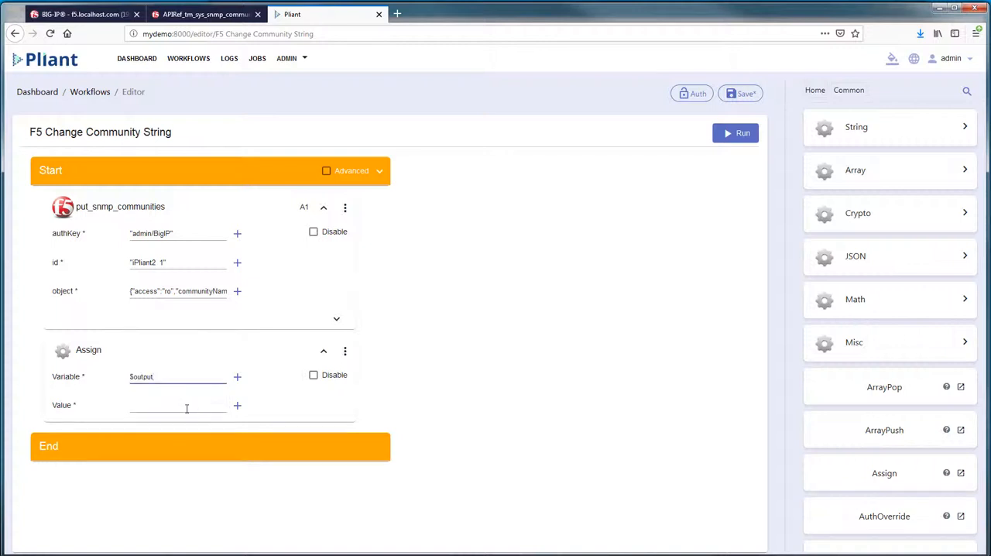
{"action": "left_click", "coordinate": [187, 408]}
{"action": "left_click", "coordinate": [182, 454]}
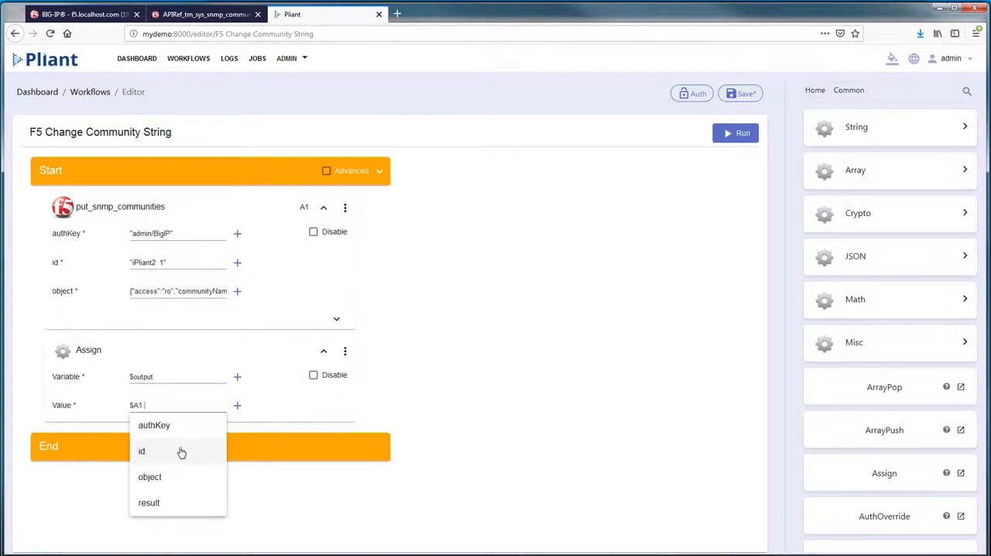
{"action": "left_click", "coordinate": [149, 503]}
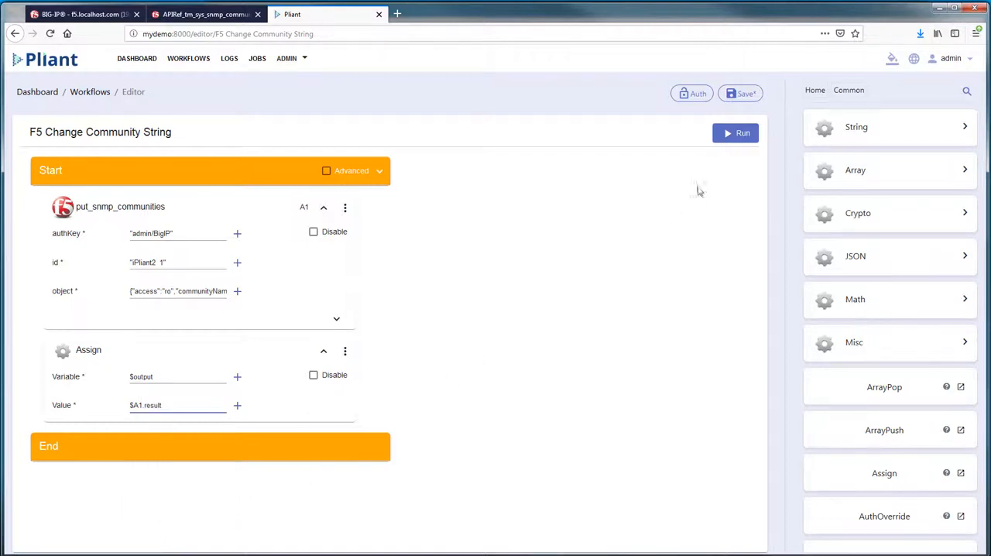
- Run the workflow and check the communityName value in its formatted output
{"action": "left_click", "coordinate": [726, 138]}
{"action": "scroll", "coordinate": [49, 522], "scroll_direction": "down", "scroll_amount": 3}
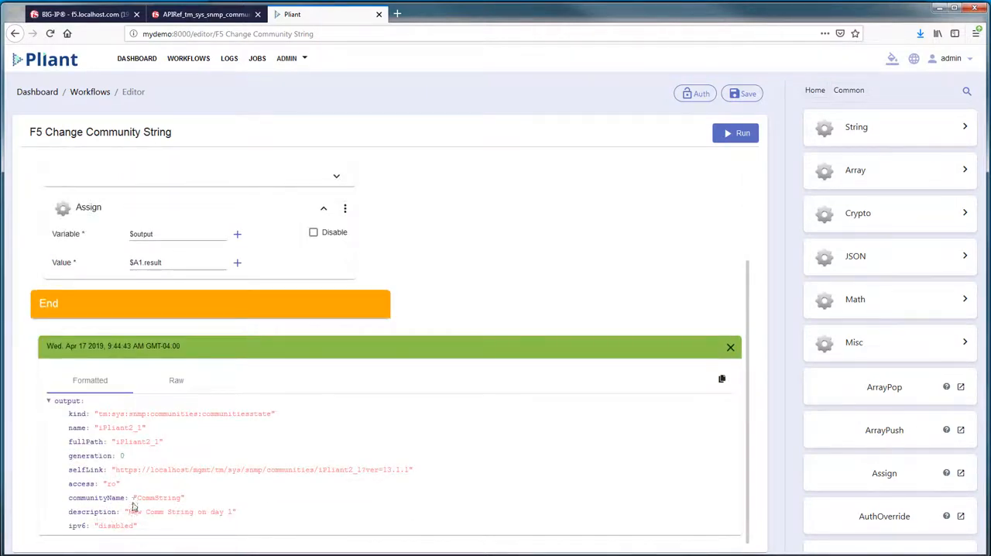
{"action": "left_click_drag", "start_coordinate": [132, 498], "coordinate": [196, 502]}
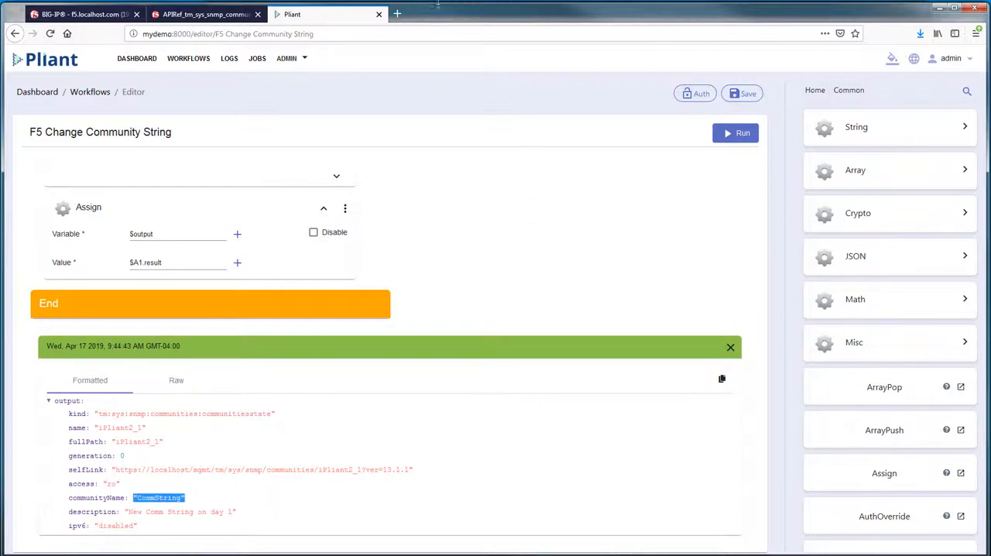
- Switch to the BIG-IP Configuration Utility, log in with the prefilled credentials, and check the community entry in SNMP agent Access (v1, v2c)
{"action": "left_click", "coordinate": [97, 15]}
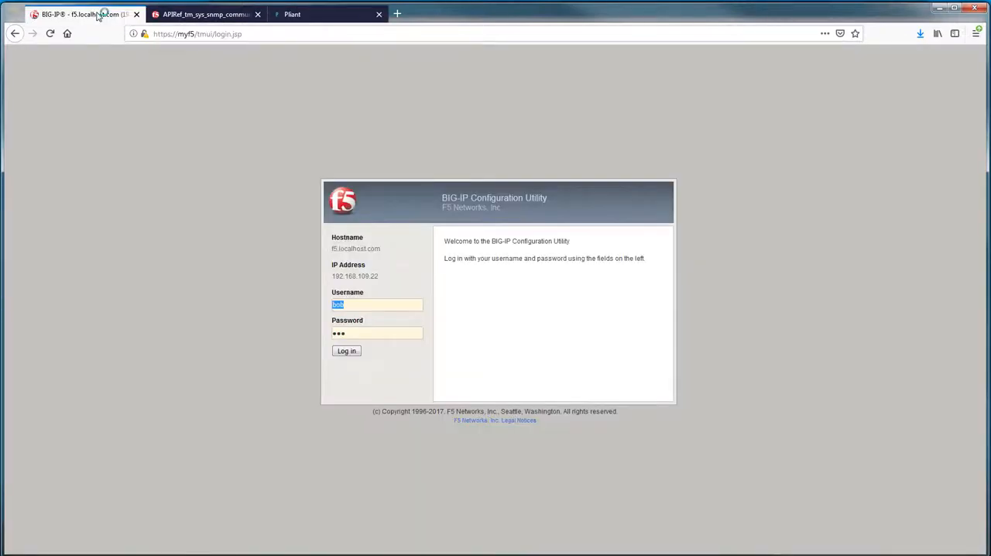
{"action": "left_click", "coordinate": [354, 353]}
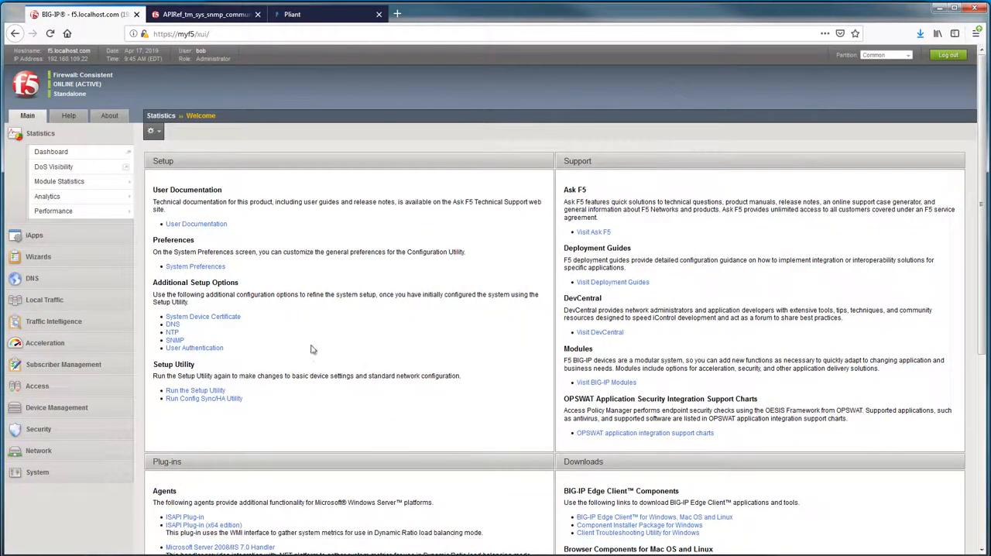
{"action": "left_click", "coordinate": [175, 340]}
{"action": "mouse_move", "coordinate": [186, 130]}
{"action": "left_click", "coordinate": [195, 163]}
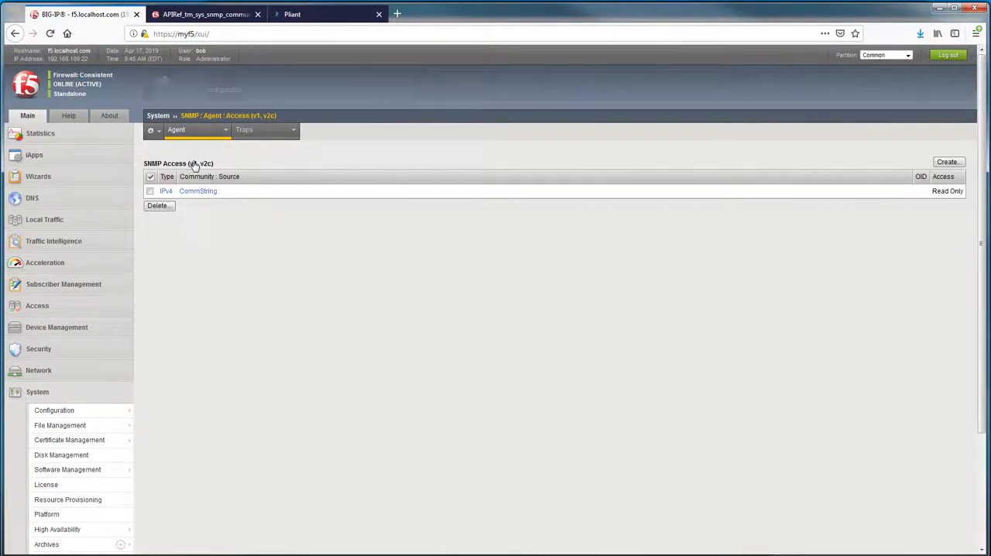
{"action": "left_click", "coordinate": [181, 192]}
{"action": "left_click_drag", "start_coordinate": [177, 196], "coordinate": [238, 194]}
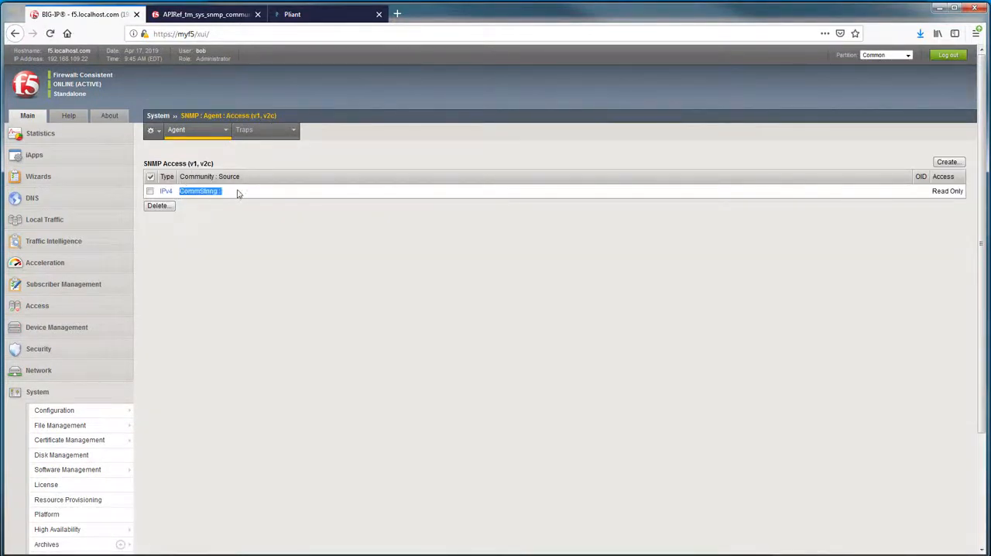